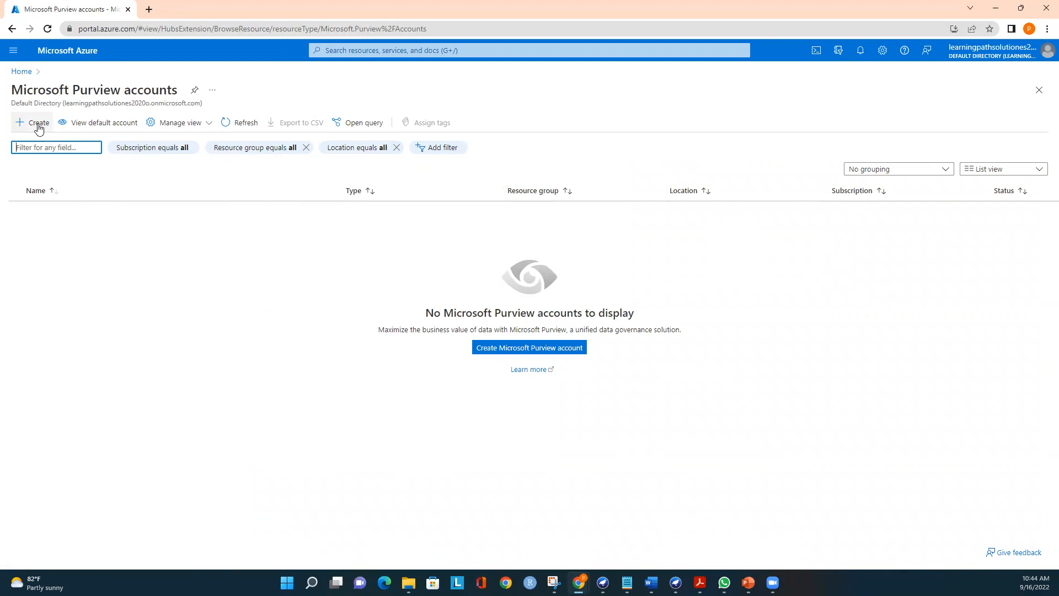
- Start creating a Microsoft Purview account and create a new resource group named rg01 for it
click(39, 127)
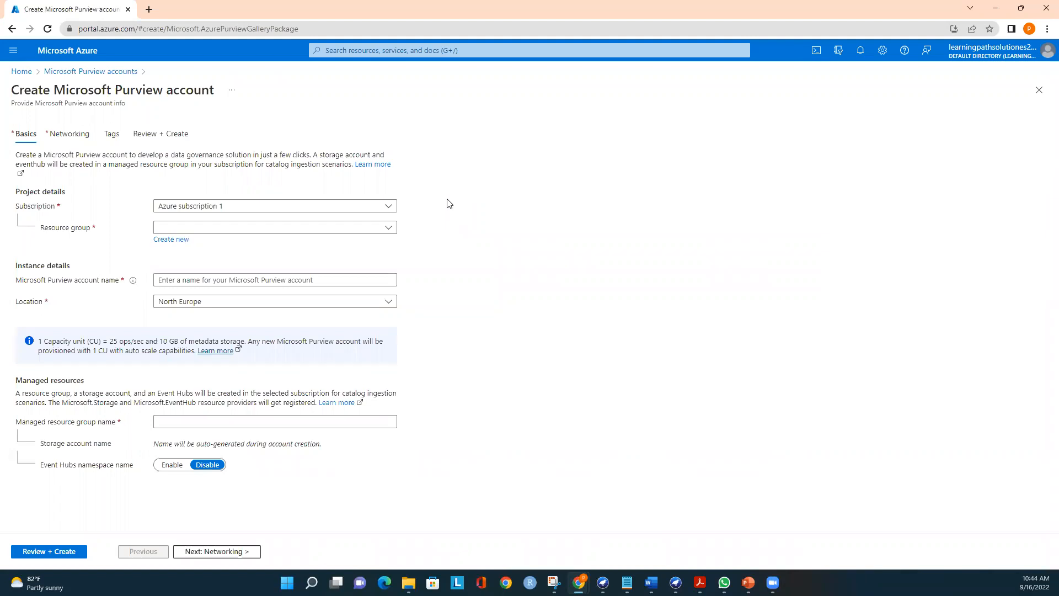
click(181, 246)
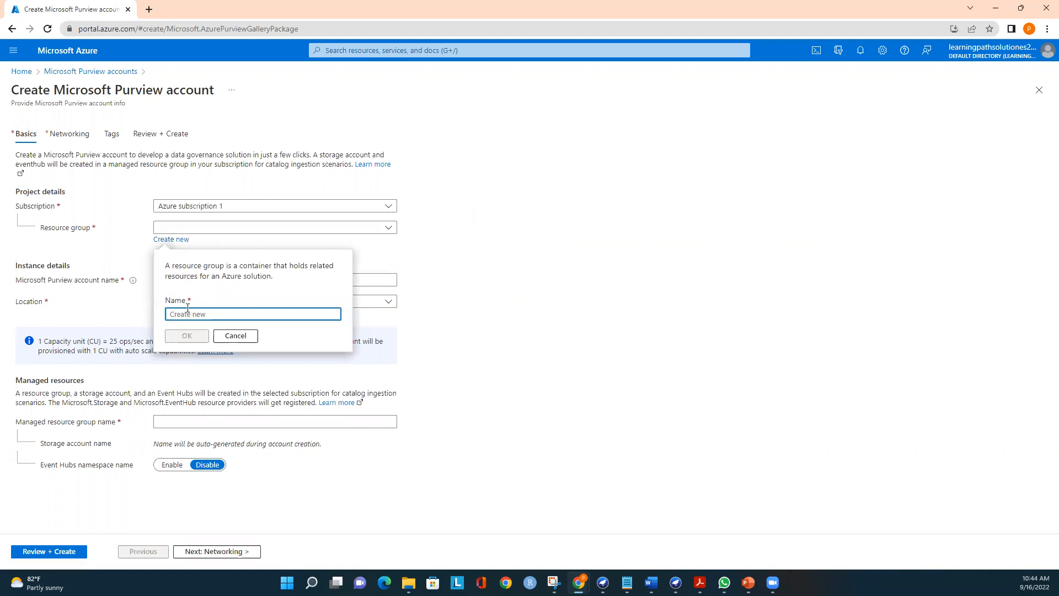
text(rg01)
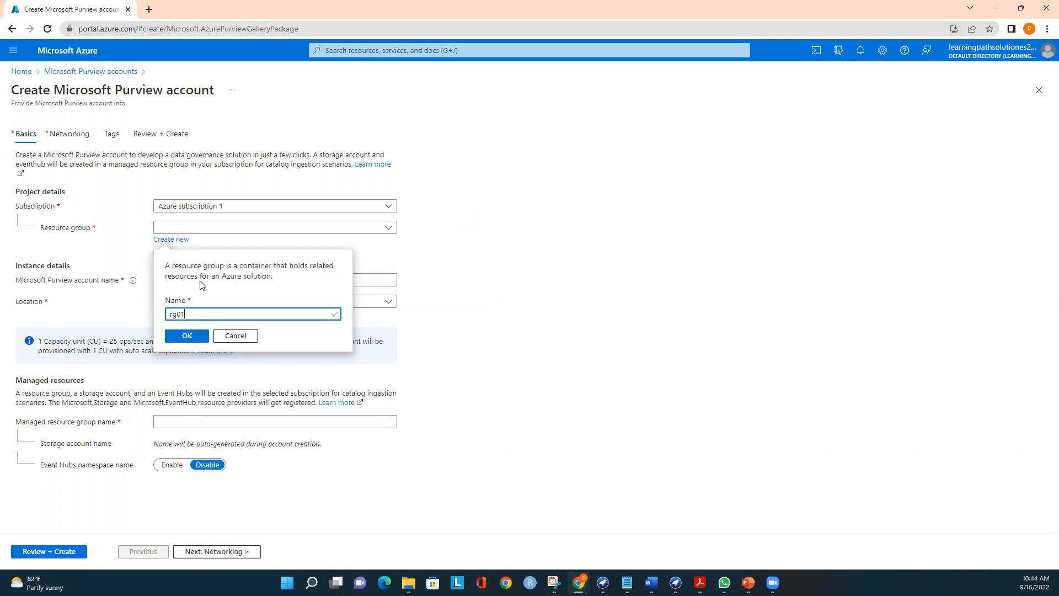
click(187, 336)
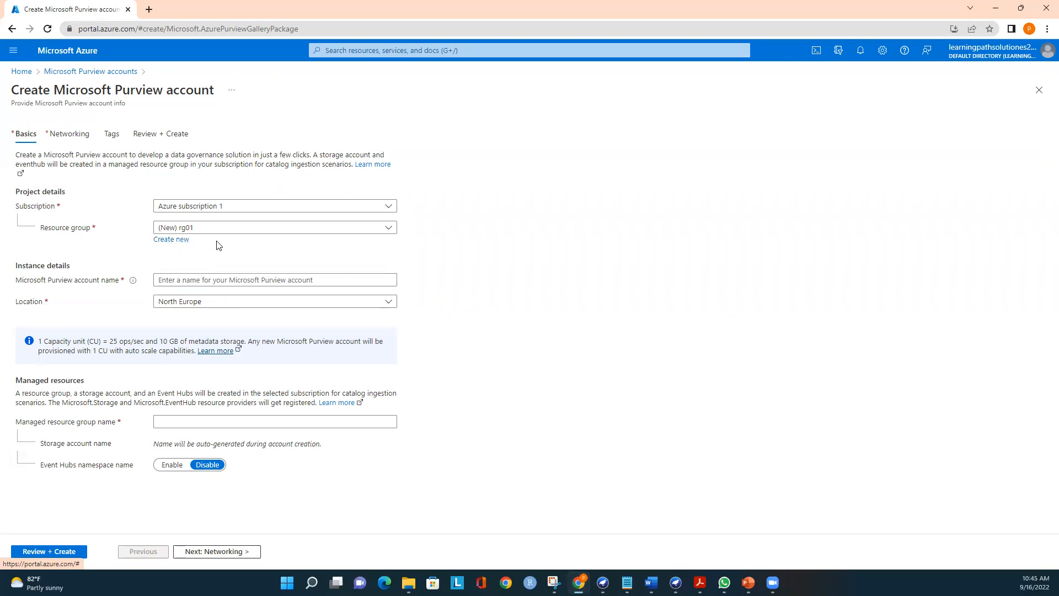
- Name the Purview account purviewacct01 and set its location to East US
click(172, 278)
text(purviewacct01)
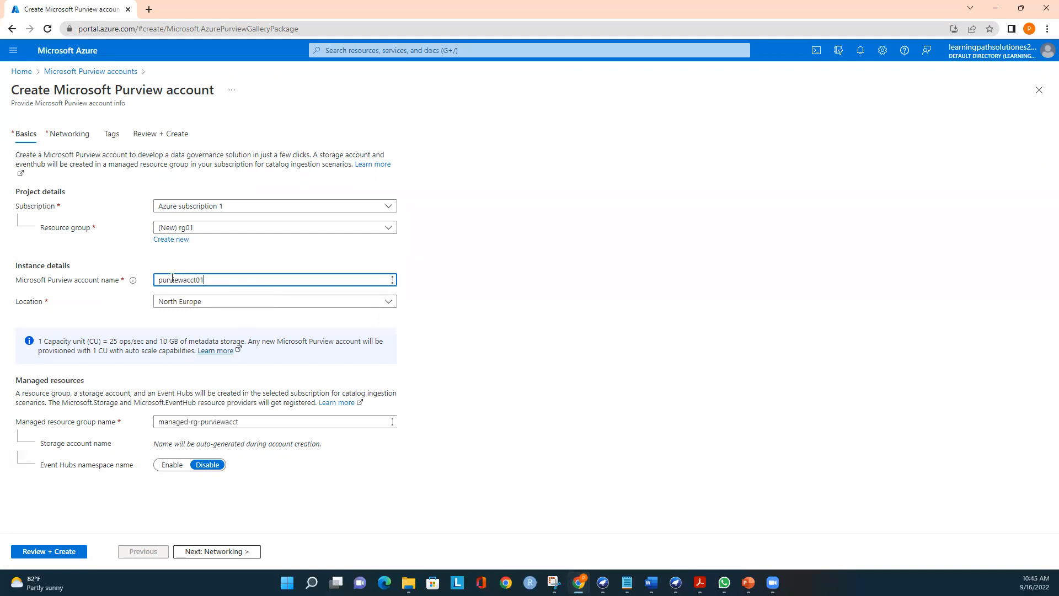
click(363, 306)
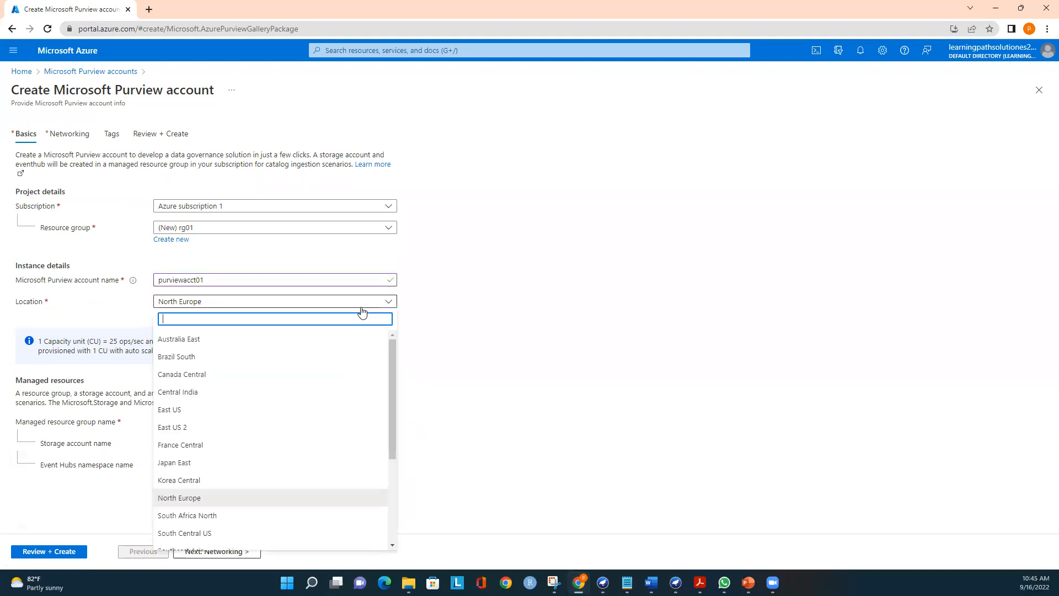
click(185, 410)
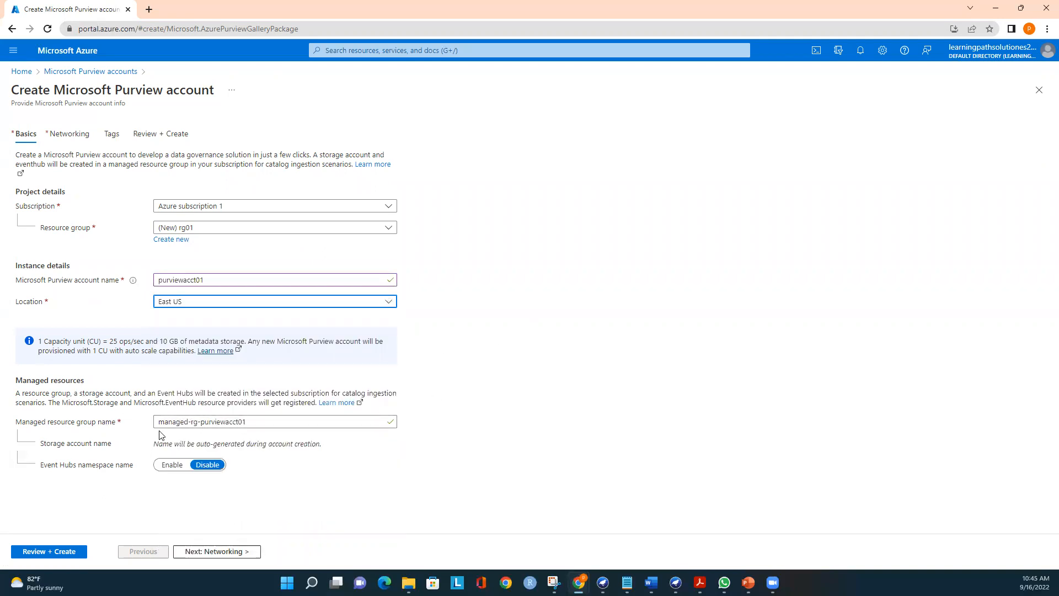
click(253, 423)
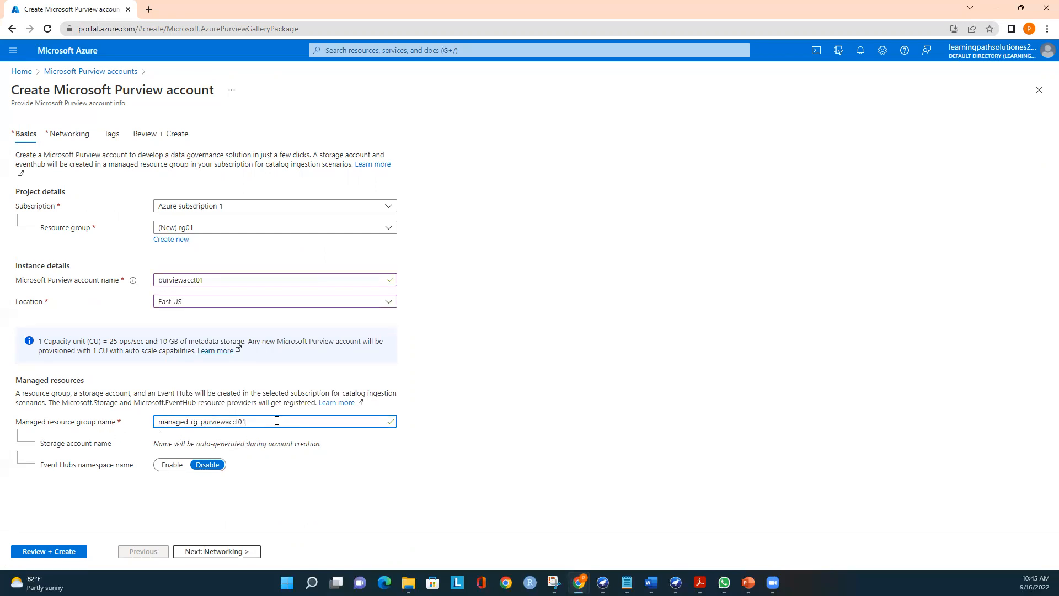
text(1)
click(538, 436)
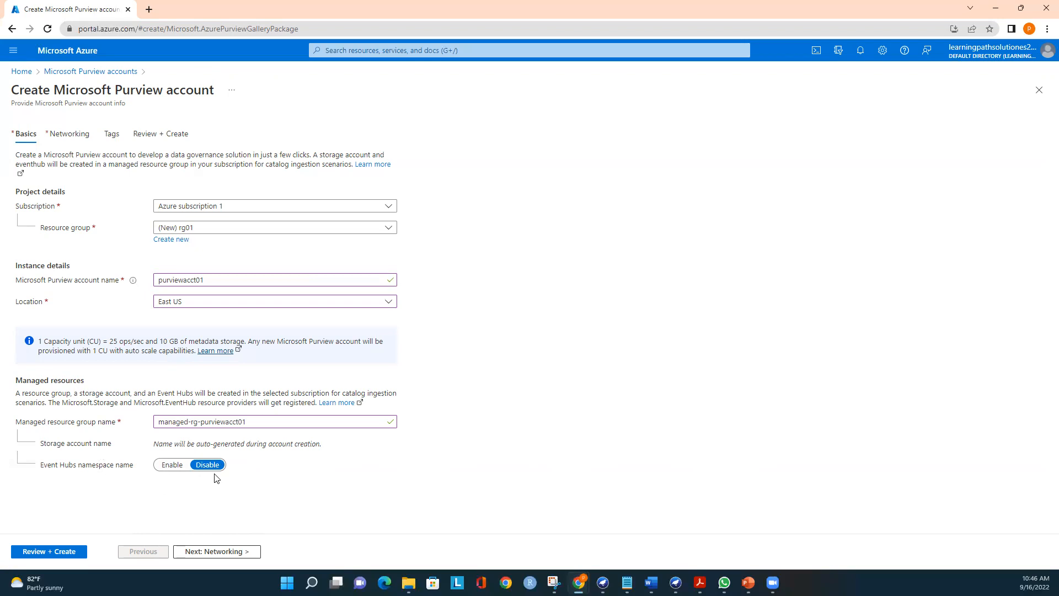
click(172, 467)
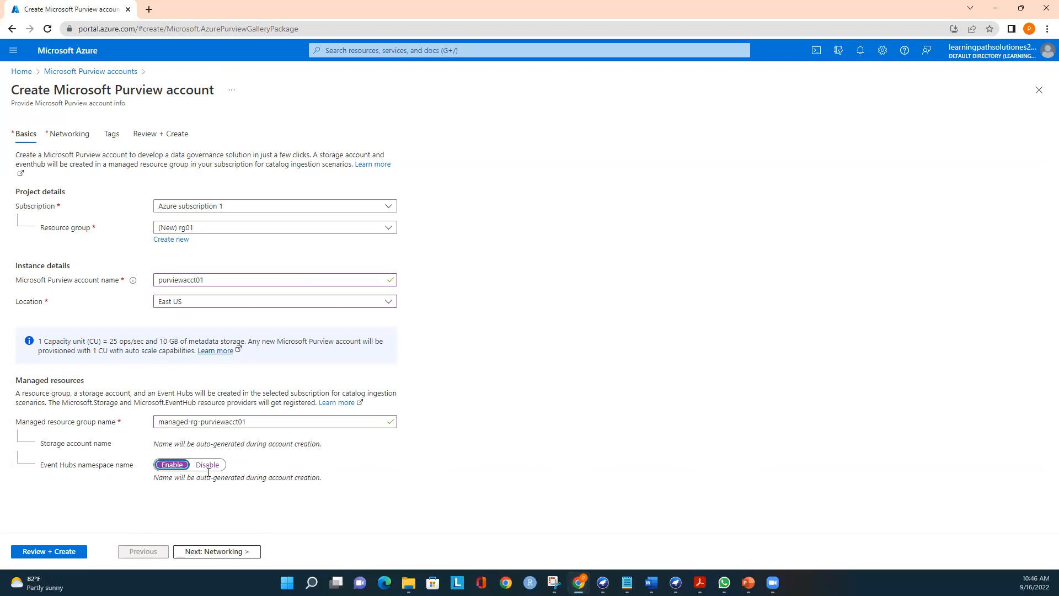
click(208, 466)
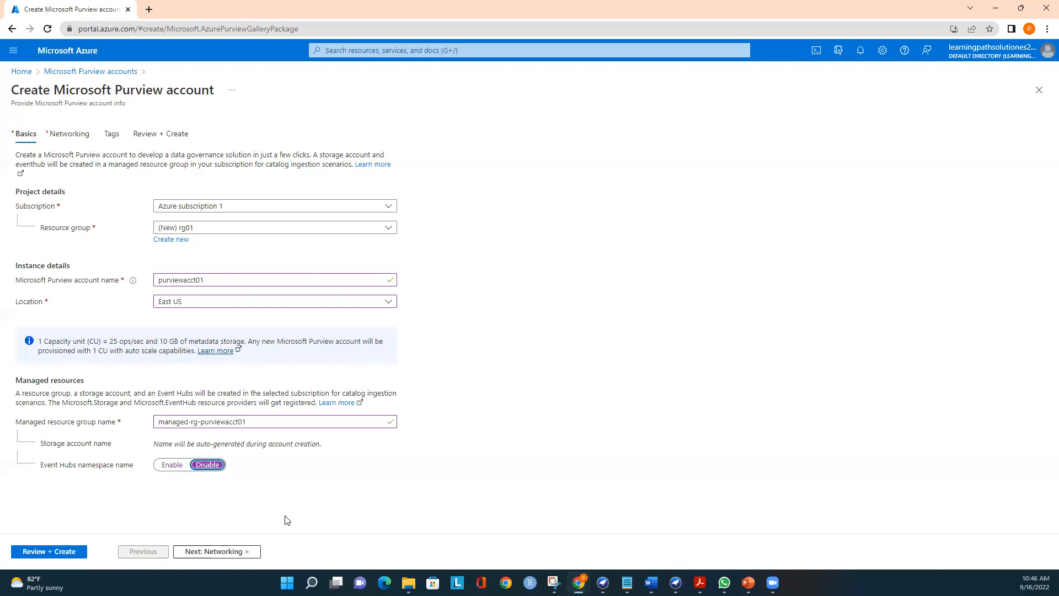
- Accept the All networks connectivity method and add a tag named governance with the value metadata
click(232, 551)
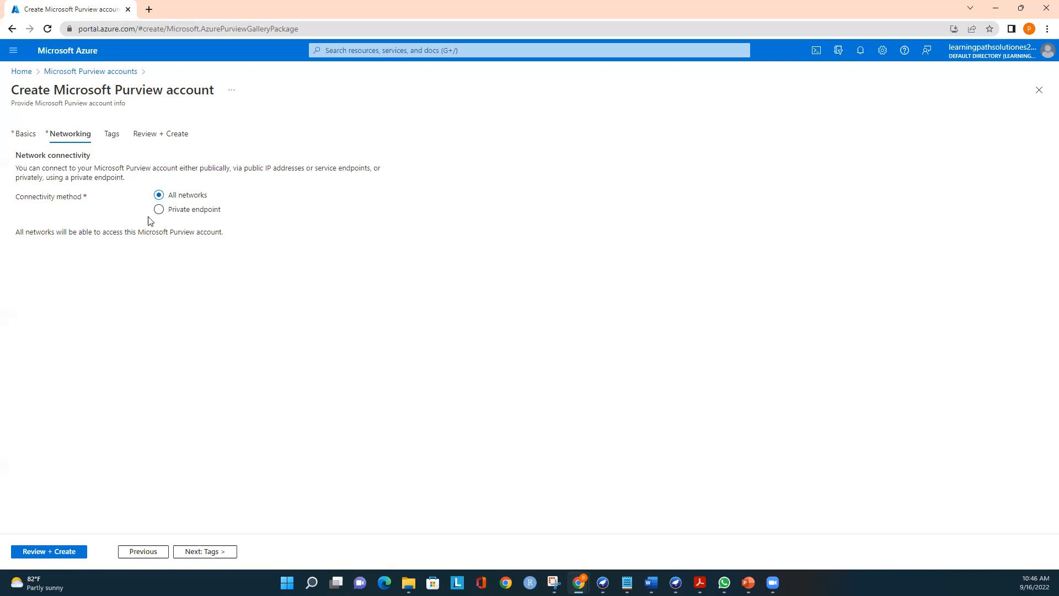
click(214, 551)
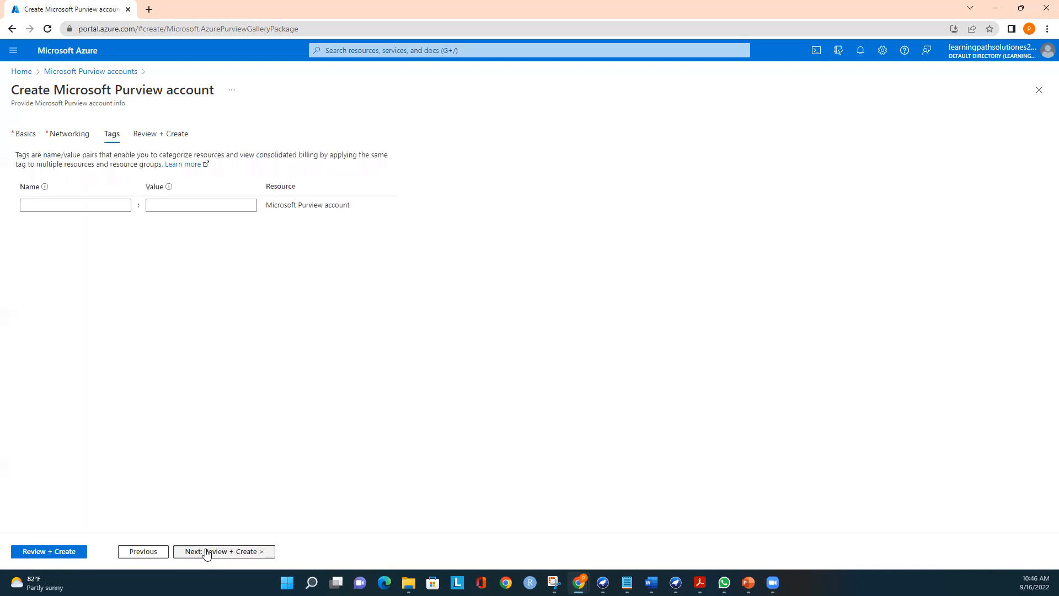
click(74, 203)
text(governance)
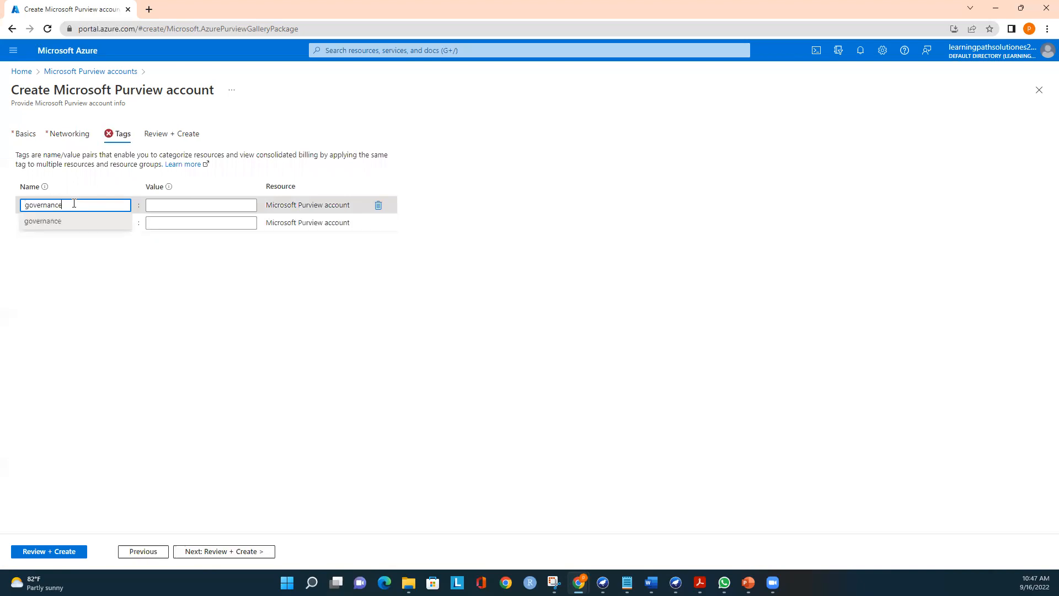
click(189, 201)
text(metadata)
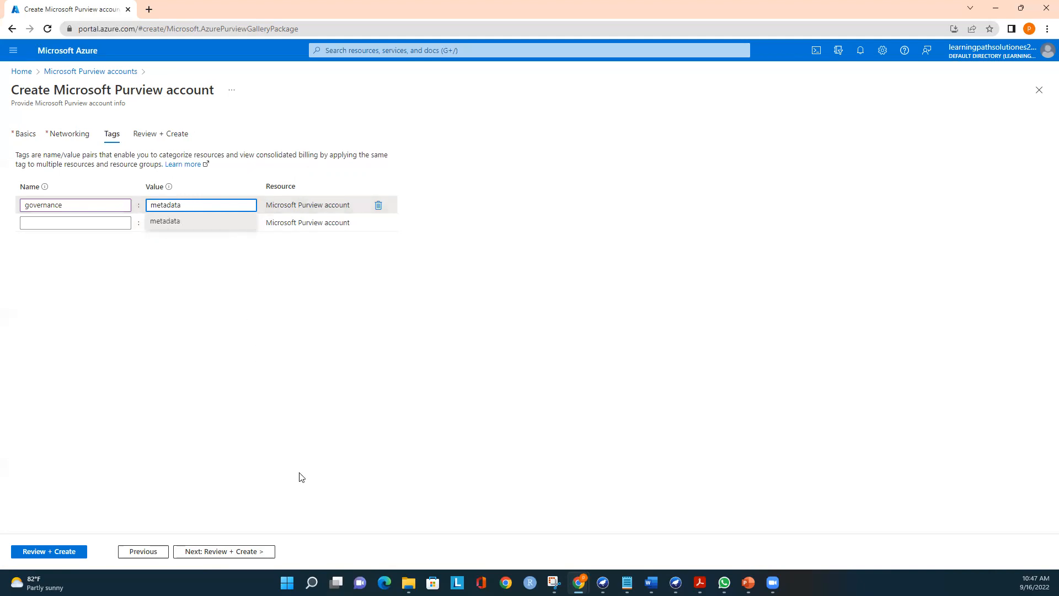
- Review and create the Purview account, and open the deployed resource
click(221, 553)
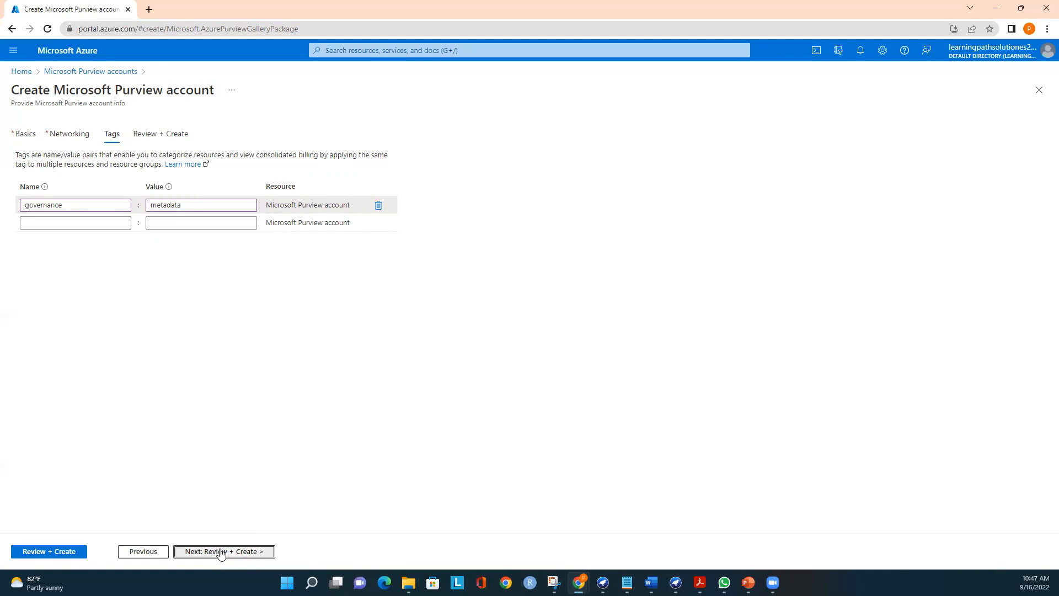
click(221, 552)
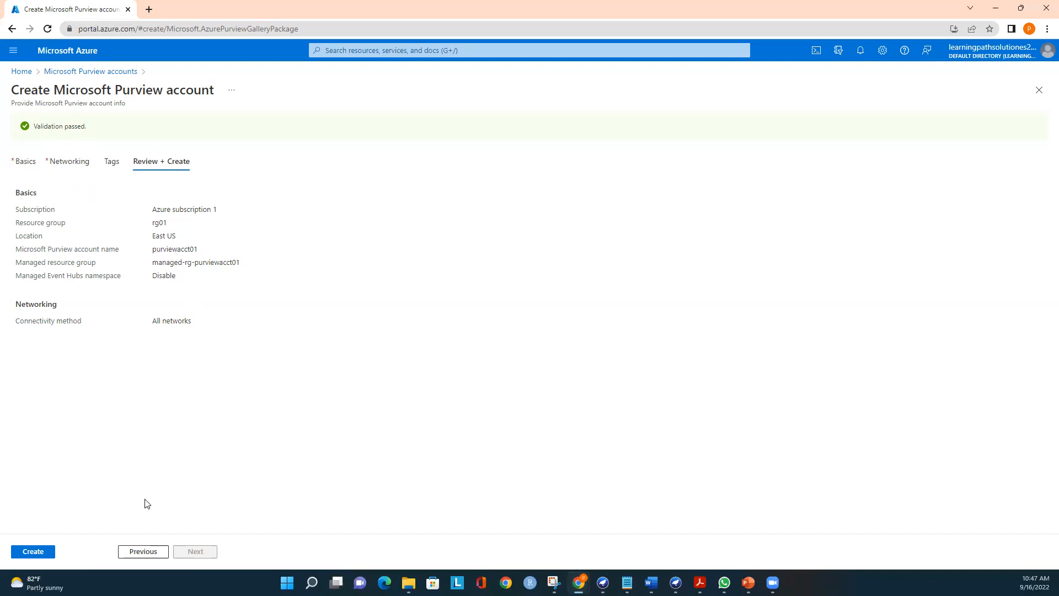
click(44, 554)
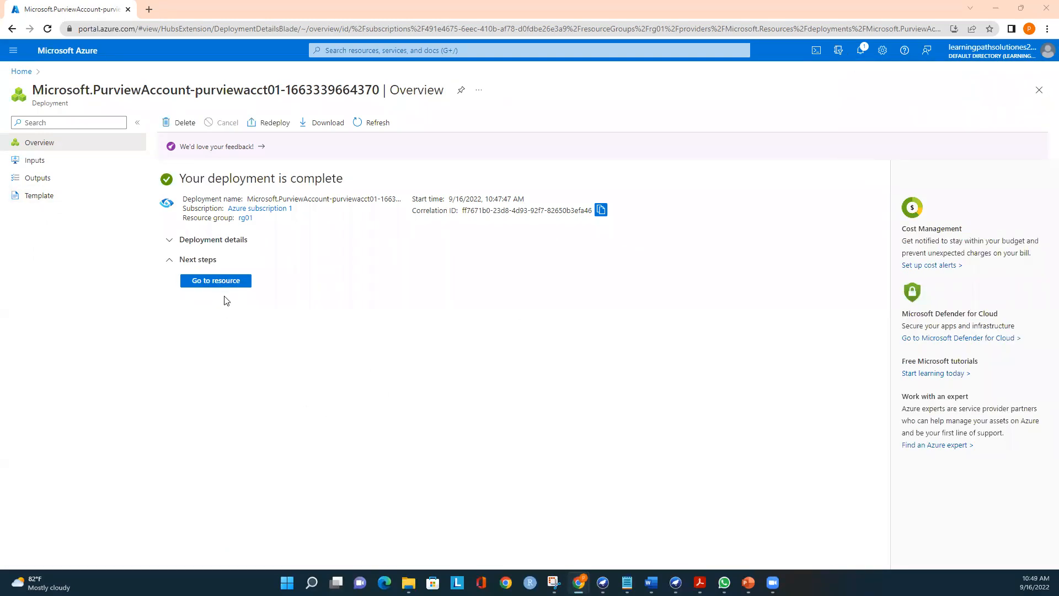
click(222, 280)
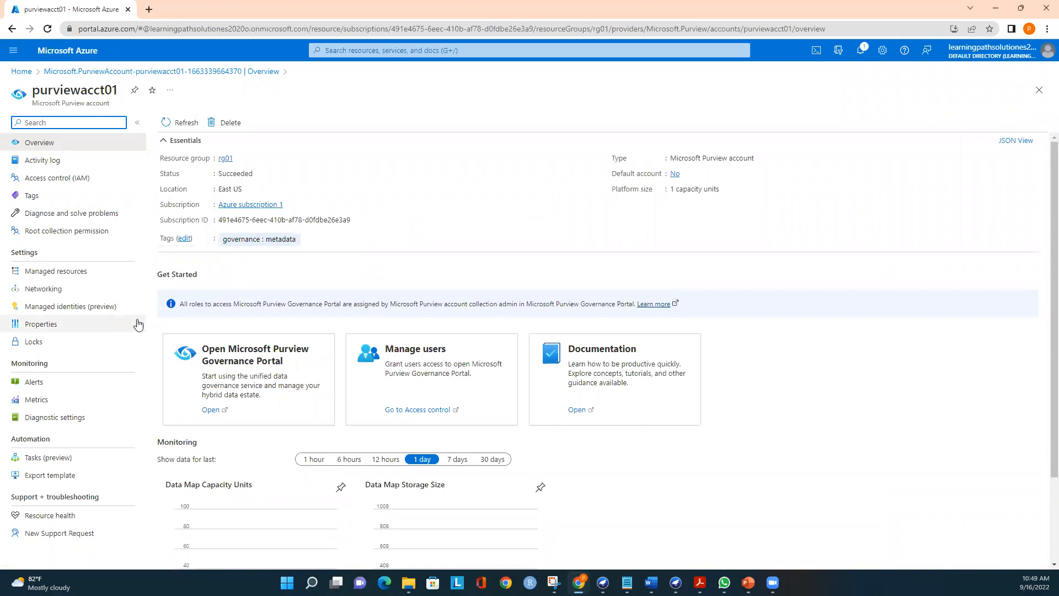
- Enable the Event Hubs namespace in the account's managed resources and save the setting
click(56, 293)
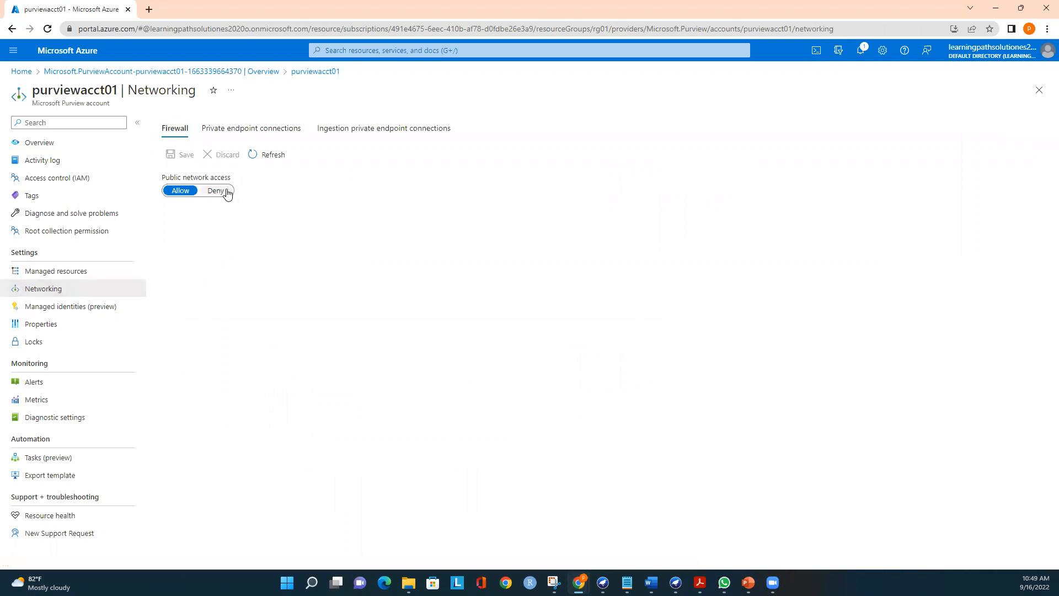
click(76, 276)
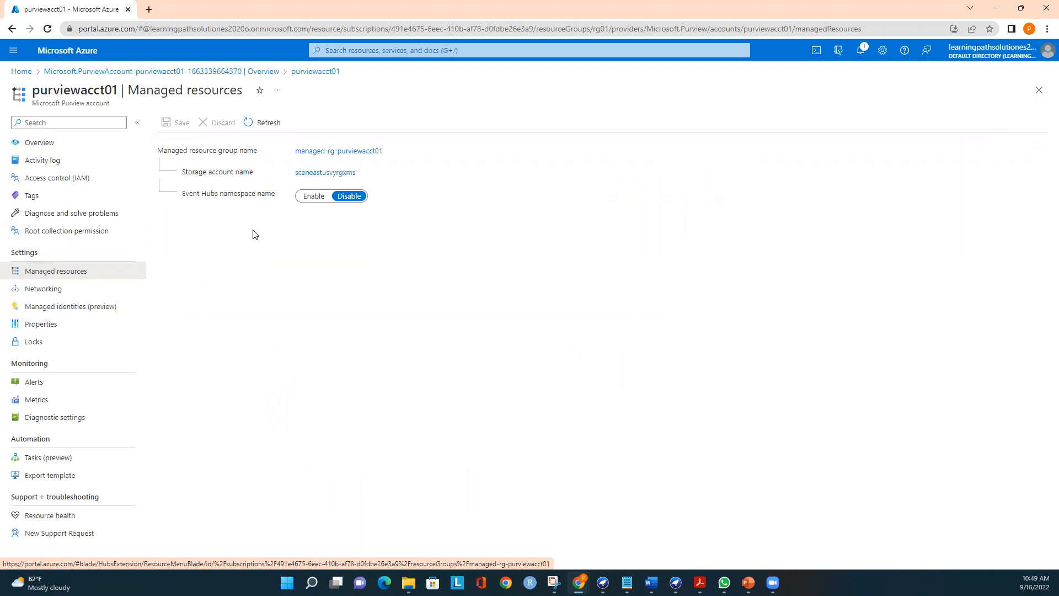
click(309, 197)
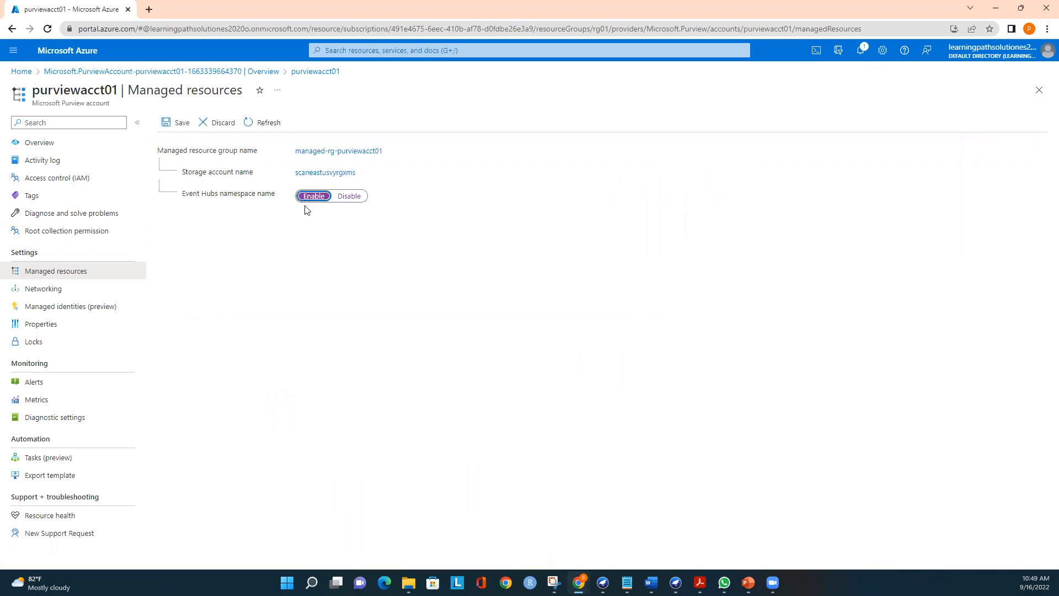
click(179, 123)
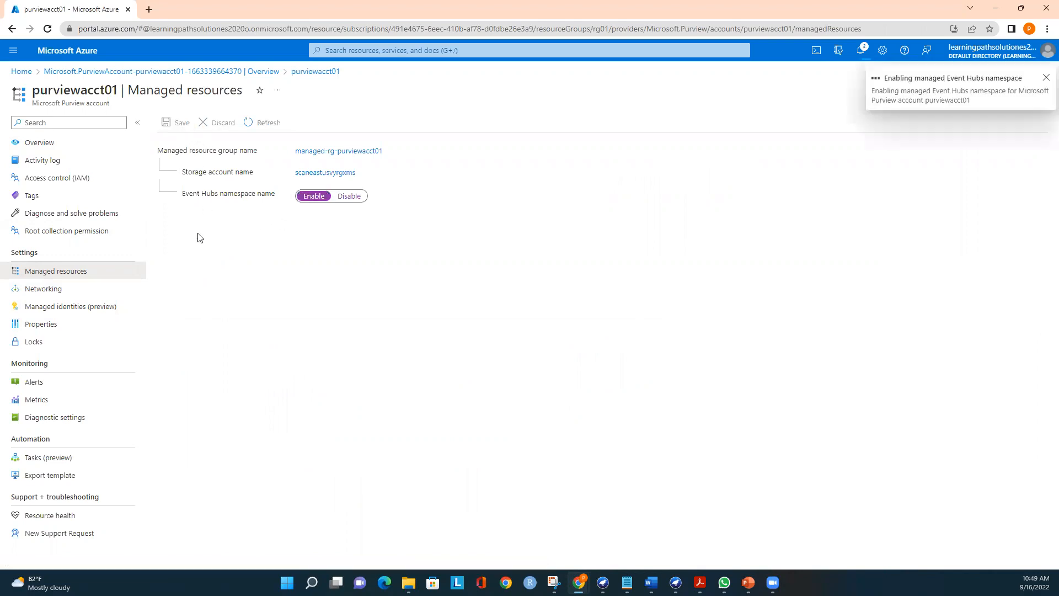
- Try to set the account's public network access to Deny and save the firewall settings
click(52, 291)
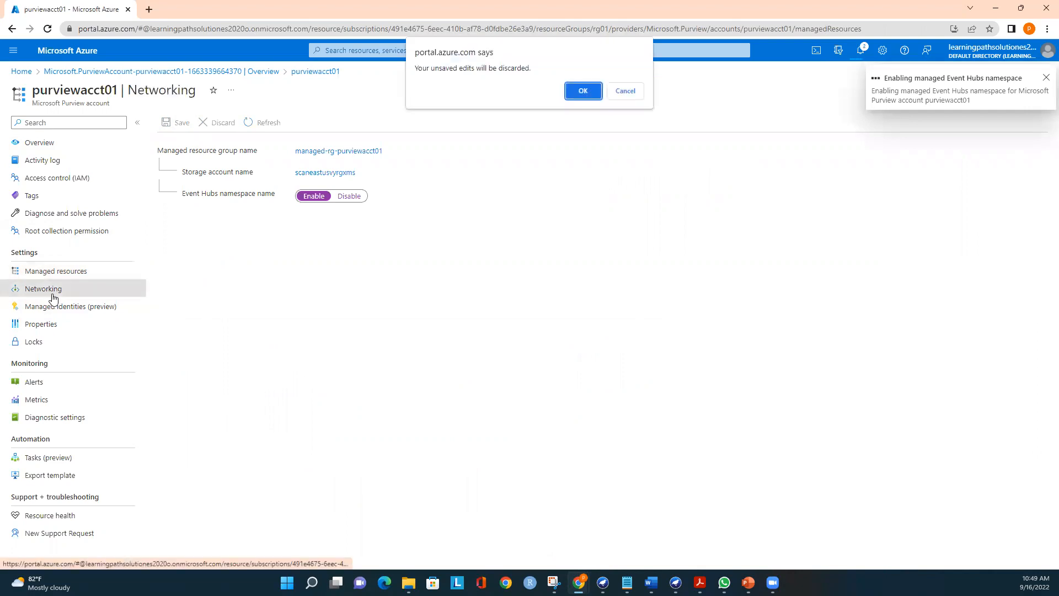
click(583, 94)
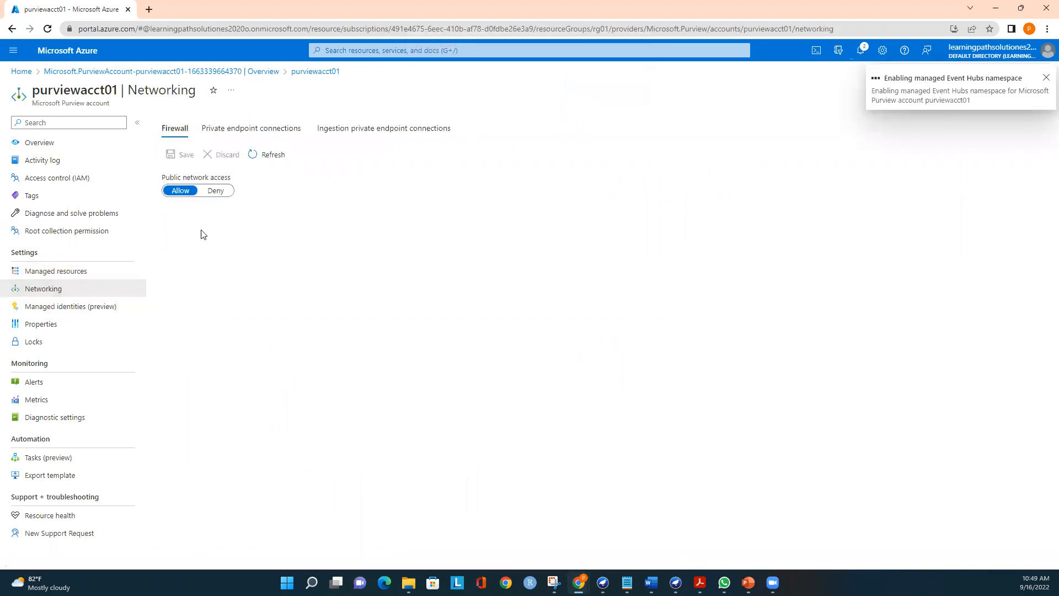
click(217, 191)
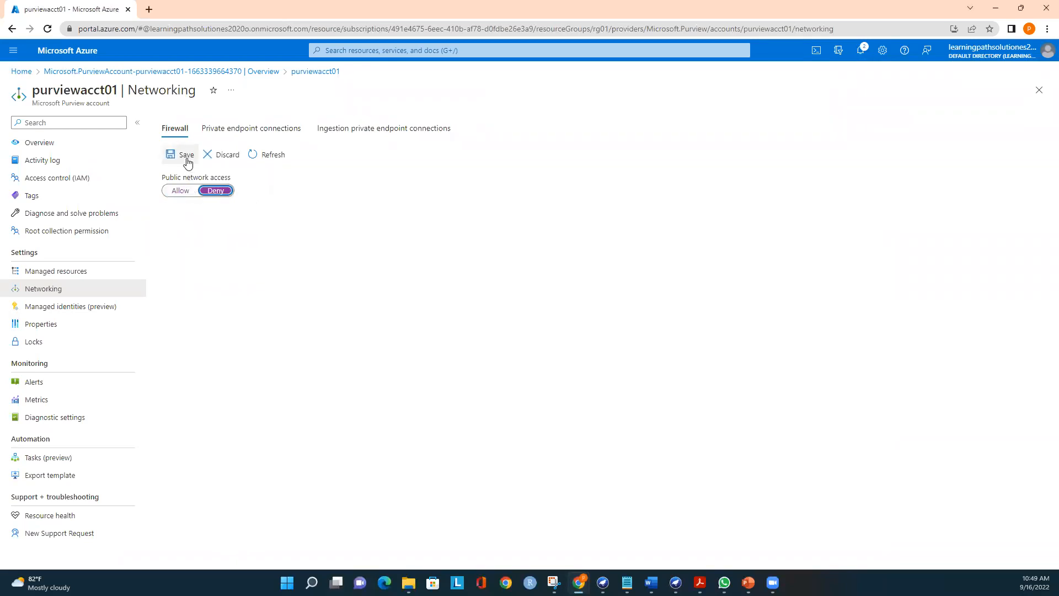
click(187, 159)
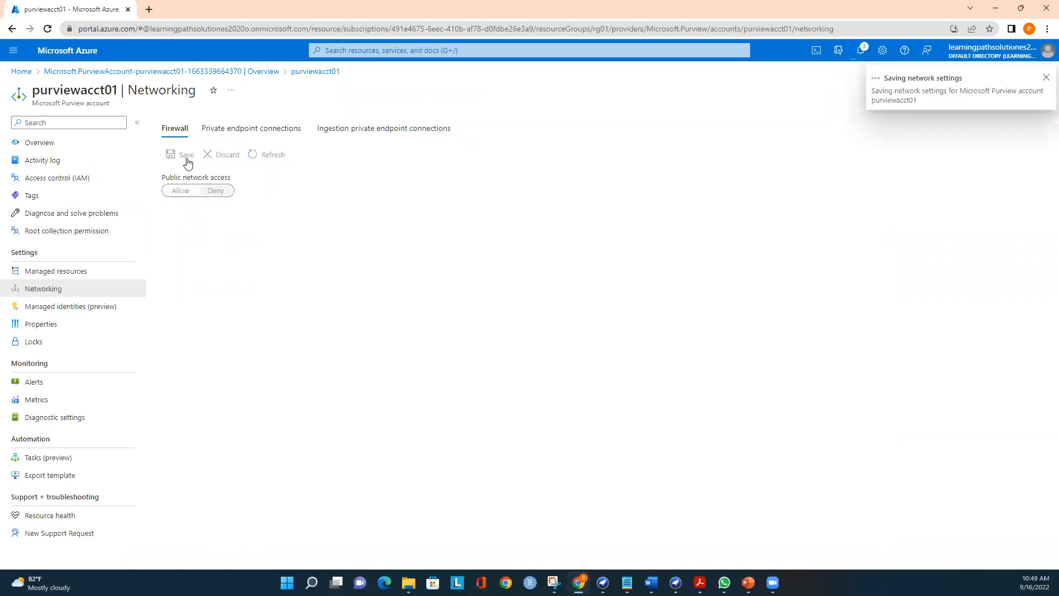
- View the private endpoint connections and return to the account overview, discarding unsaved edits
click(248, 132)
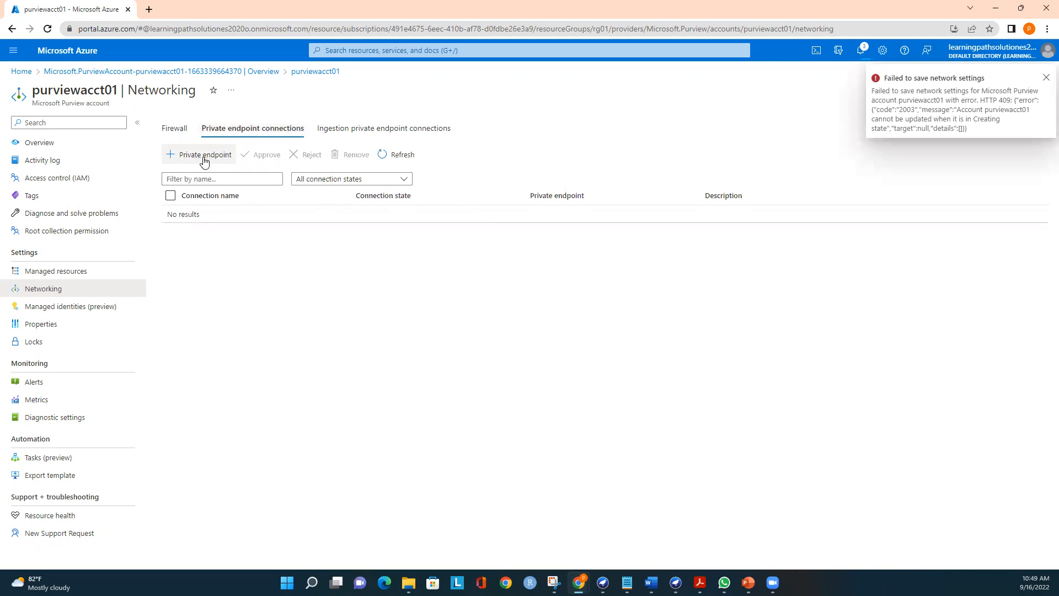
click(1045, 81)
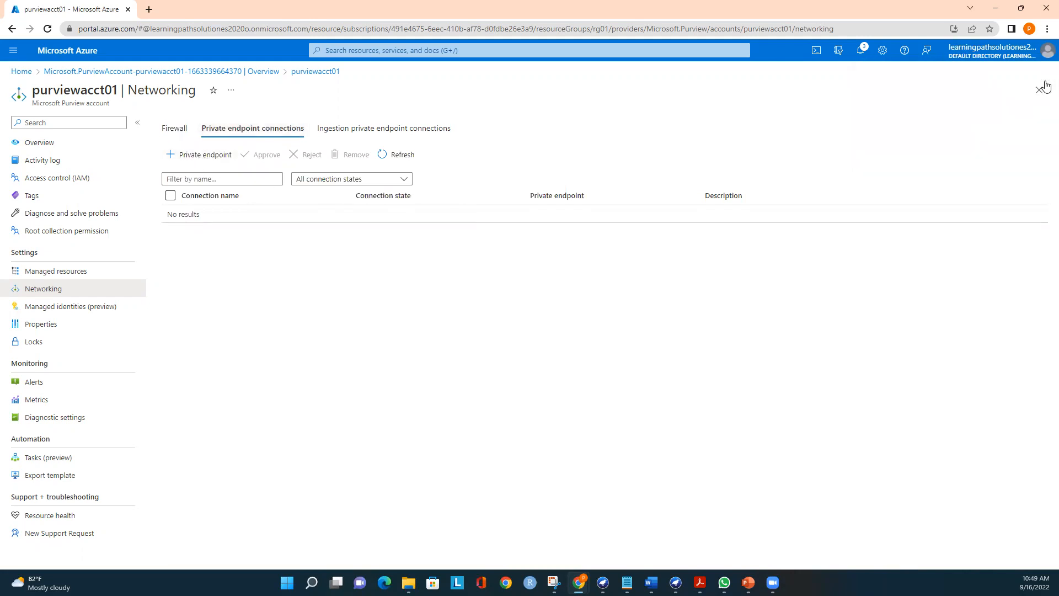
click(39, 146)
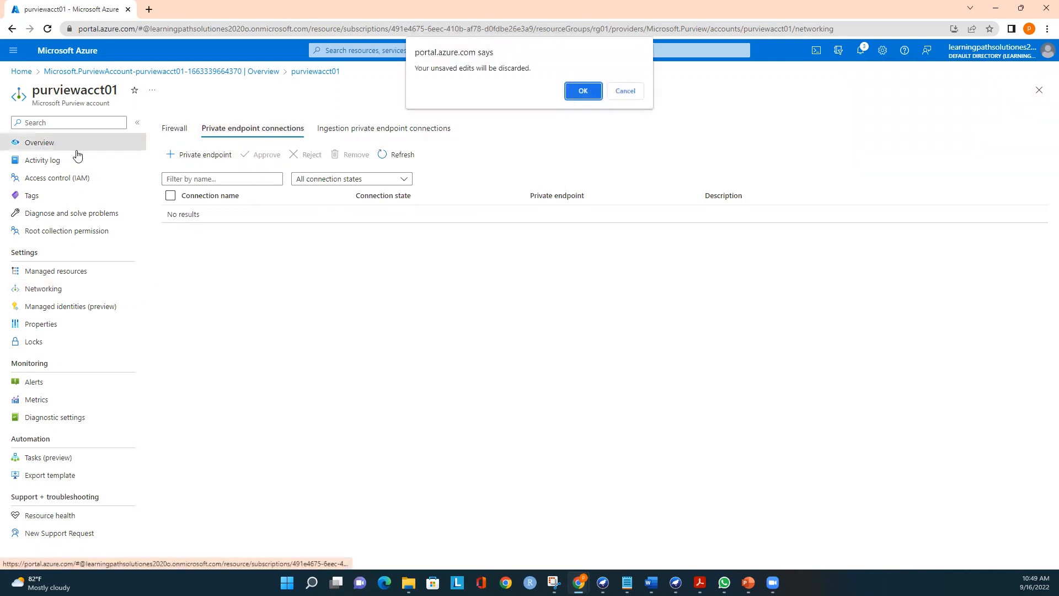
click(581, 94)
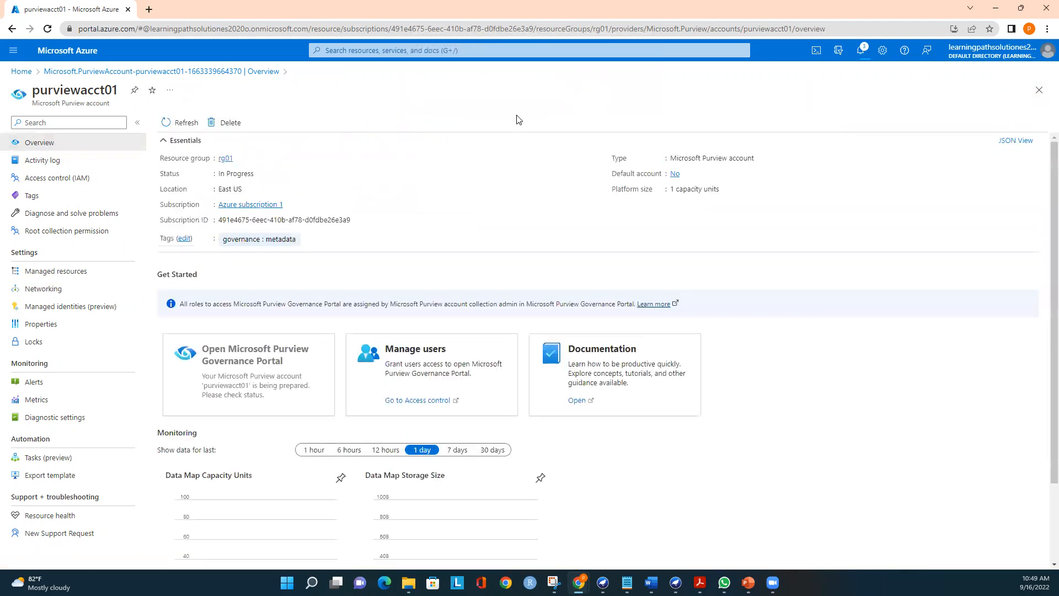